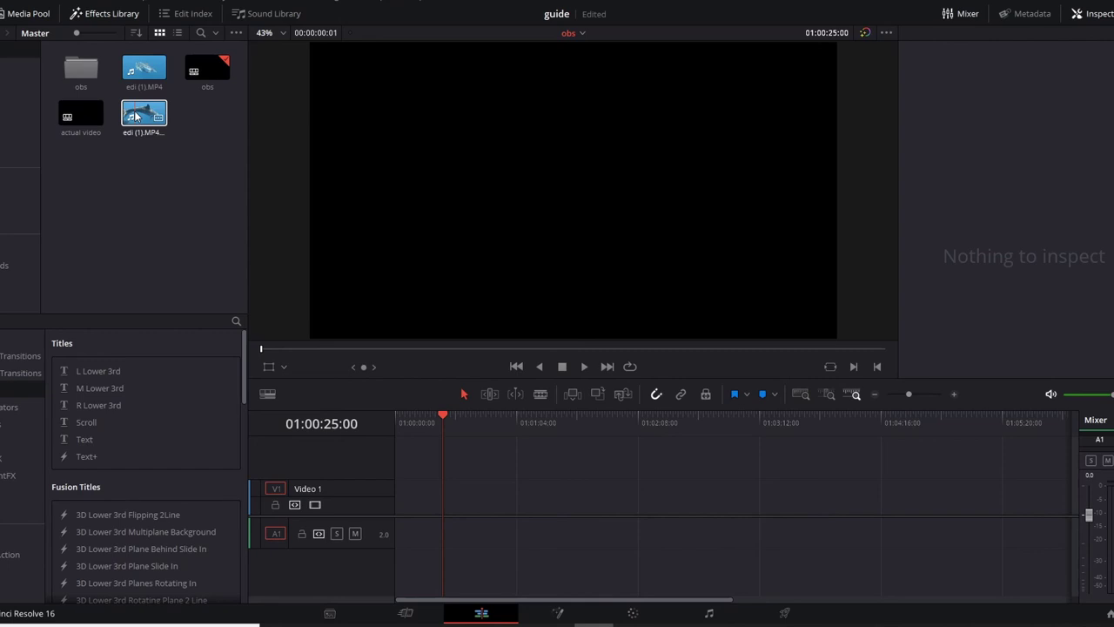
Generate optimized media for edi (1).MP4 and play the dolphin clip in the source viewer.
{"action": "right_click", "coordinate": [137, 116]}
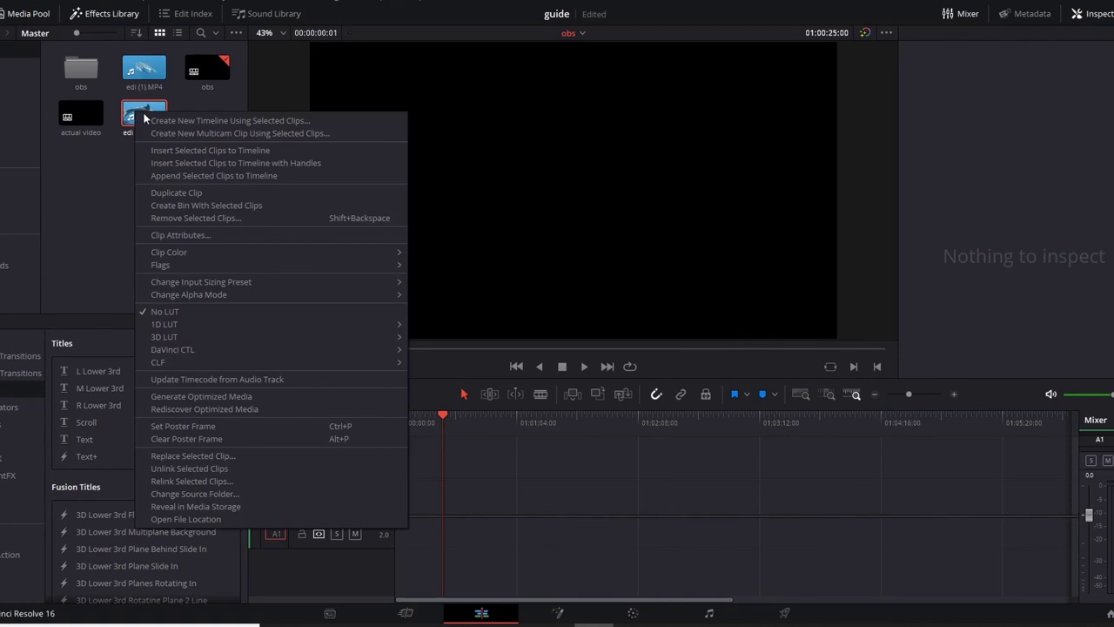
{"action": "left_click", "coordinate": [266, 396]}
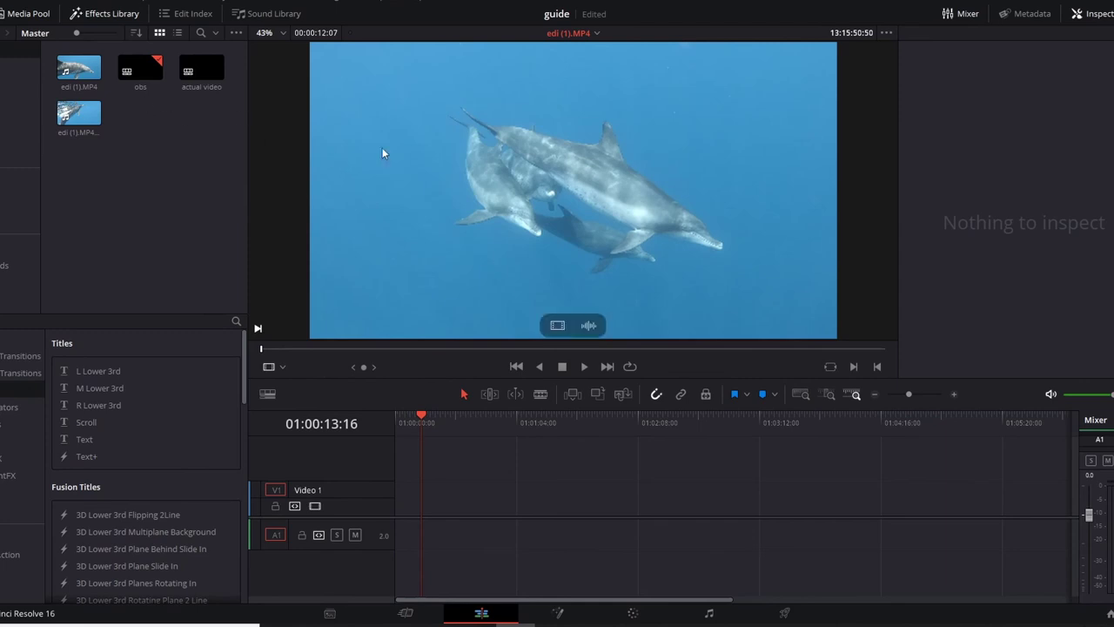
{"action": "key", "text": "space"}
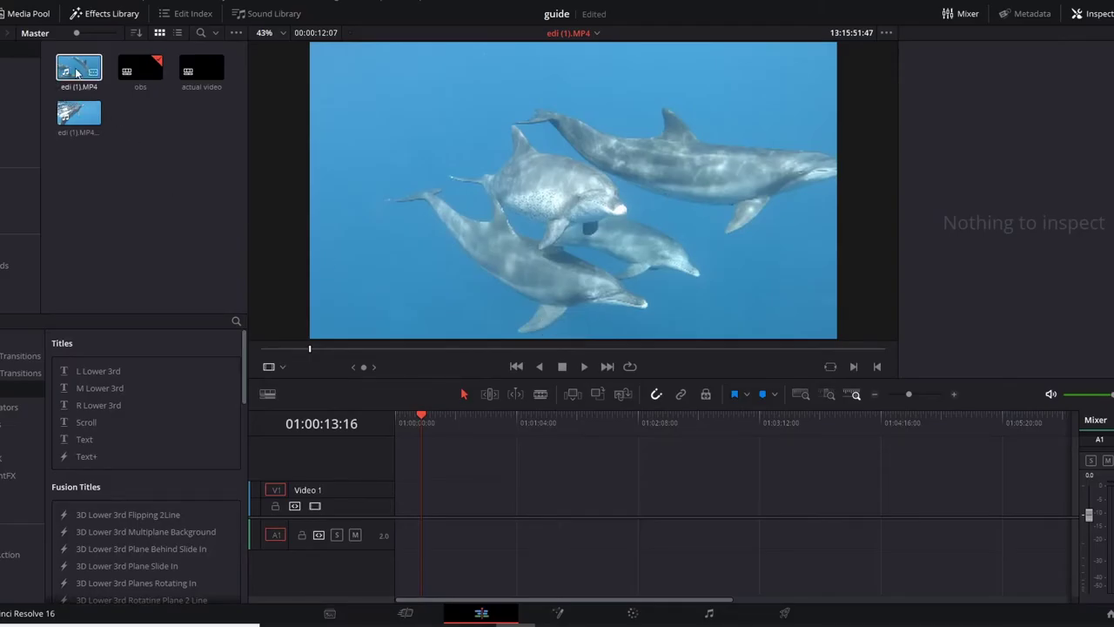
Place the dolphin clip on the V1 track, return to its start, and move to the Color page.
{"action": "left_click_drag", "start_coordinate": [79, 68], "coordinate": [402, 503]}
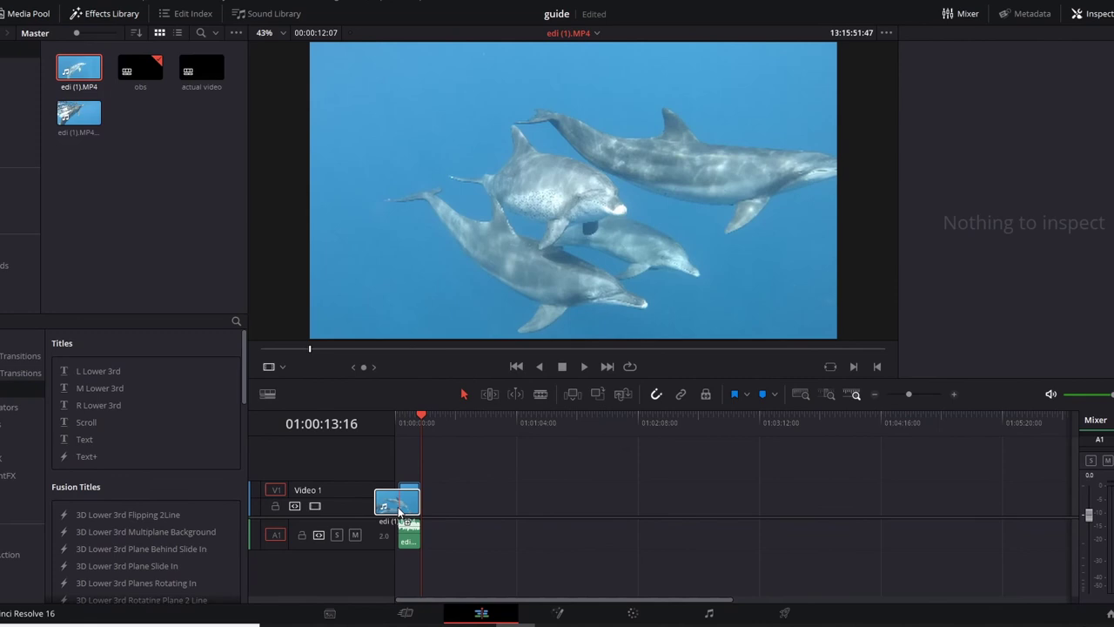
{"action": "left_click", "coordinate": [397, 420]}
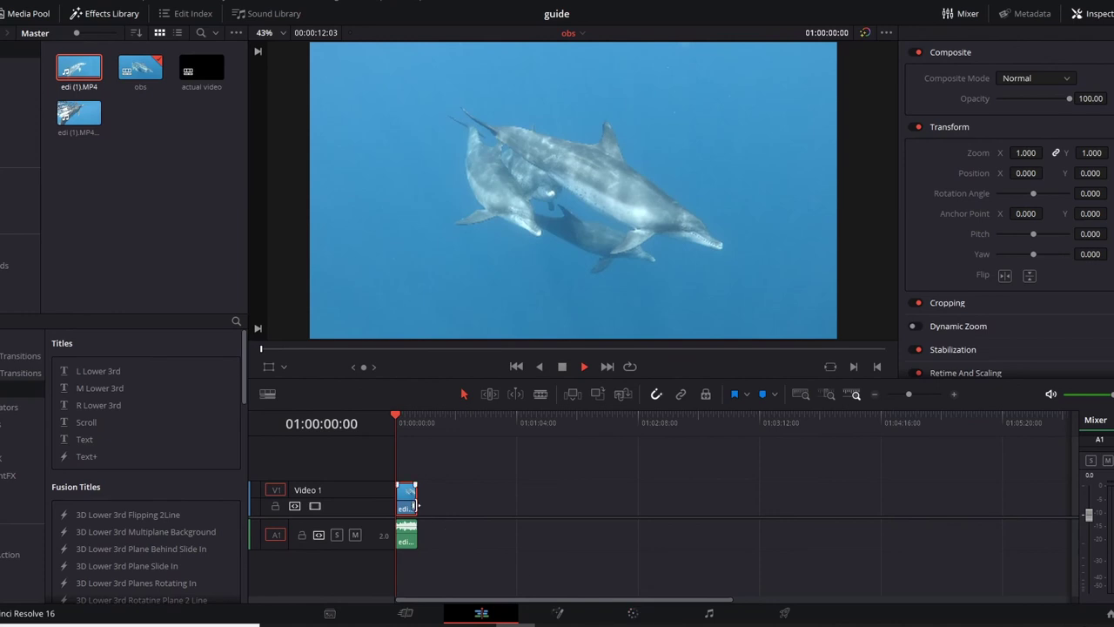
{"action": "left_click", "coordinate": [634, 614]}
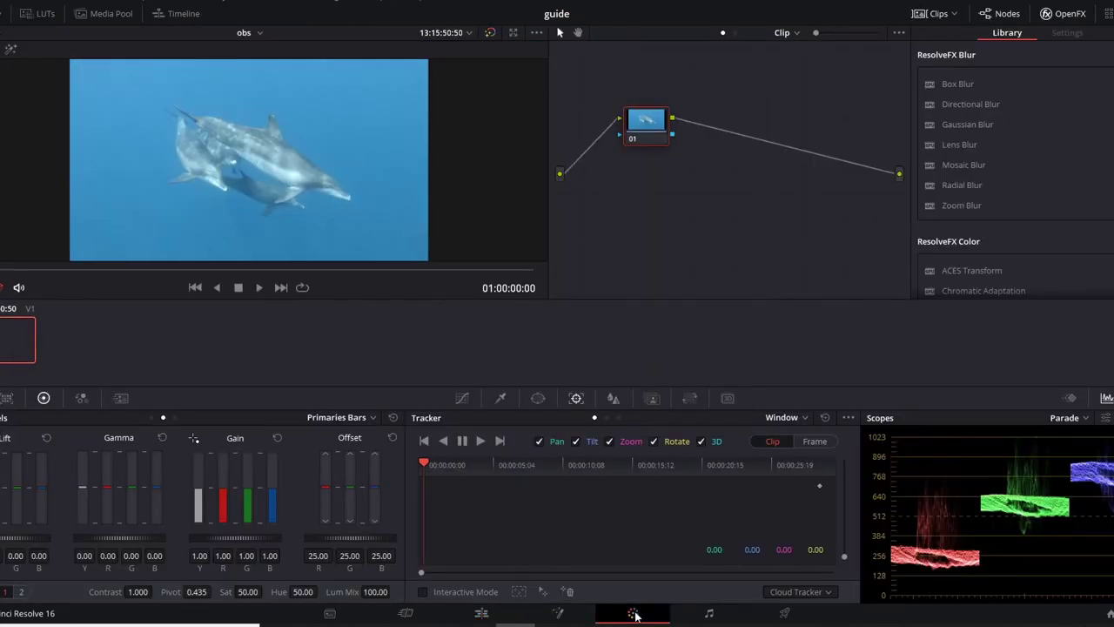
Switch the Tracker to Stabilizer mode and stabilize the clip using Similarity.
{"action": "left_click", "coordinate": [780, 419]}
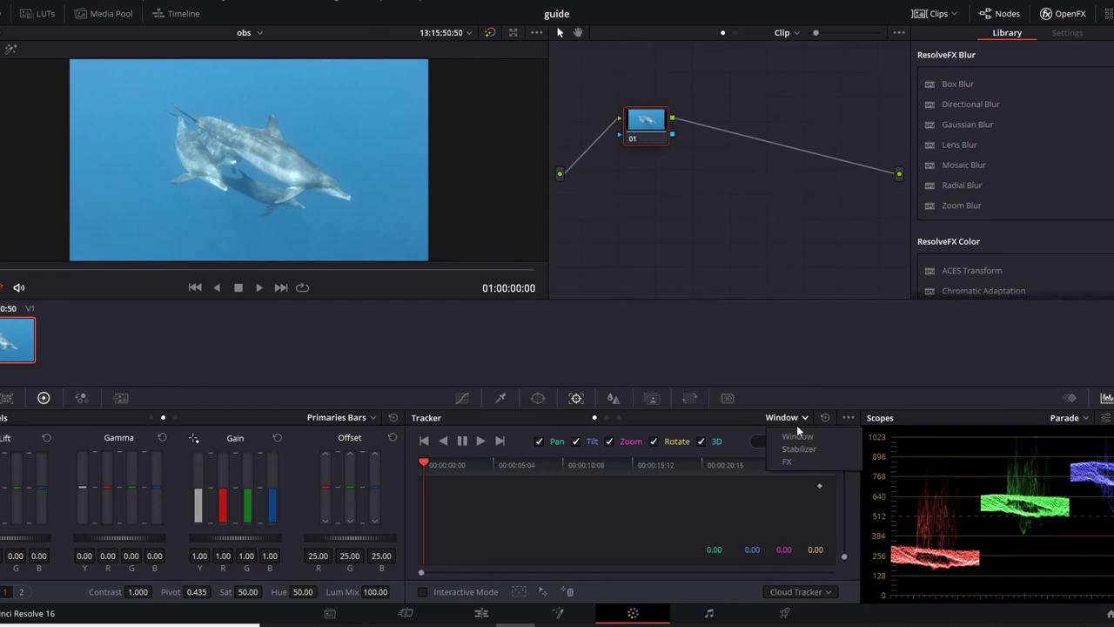
{"action": "left_click", "coordinate": [560, 431]}
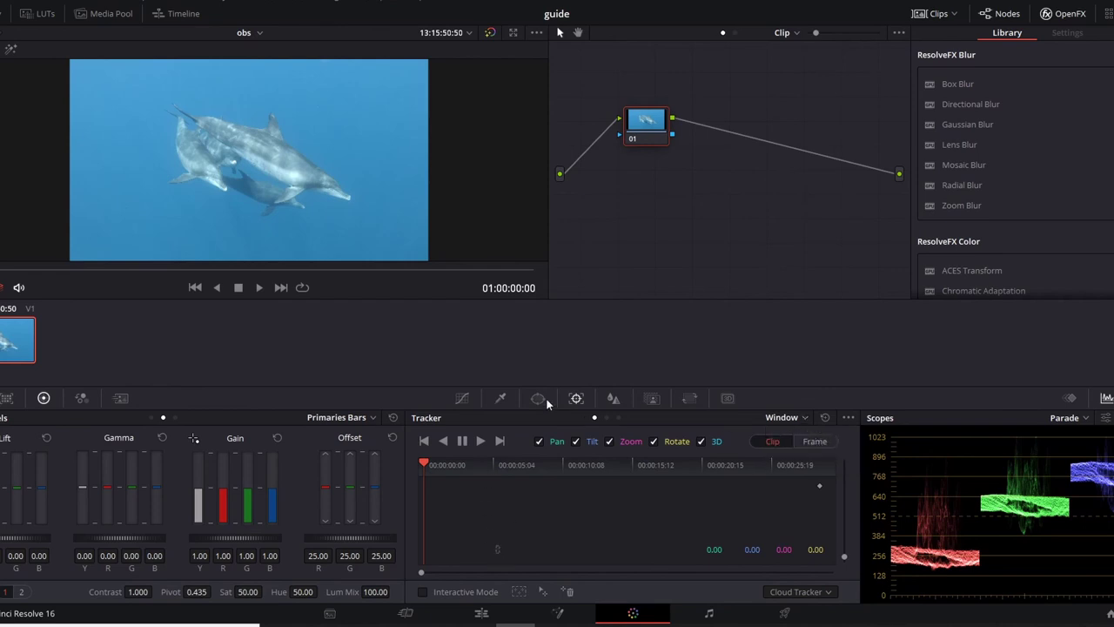
{"action": "left_click", "coordinate": [543, 398]}
{"action": "left_click", "coordinate": [579, 397]}
{"action": "left_click", "coordinate": [784, 417]}
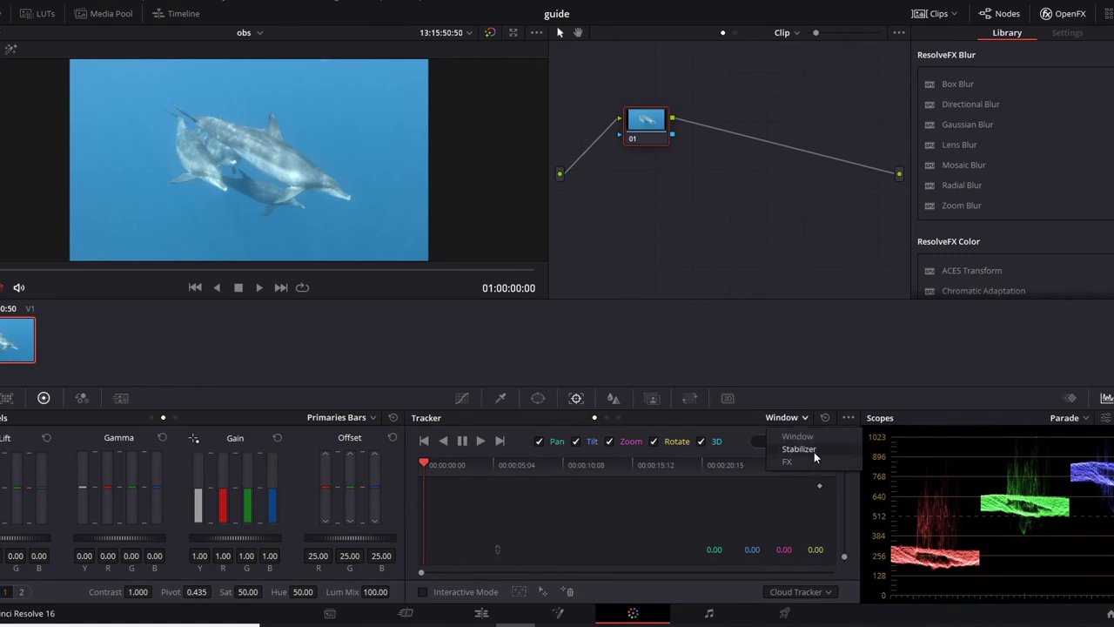
{"action": "left_click", "coordinate": [810, 449]}
{"action": "left_click", "coordinate": [810, 592]}
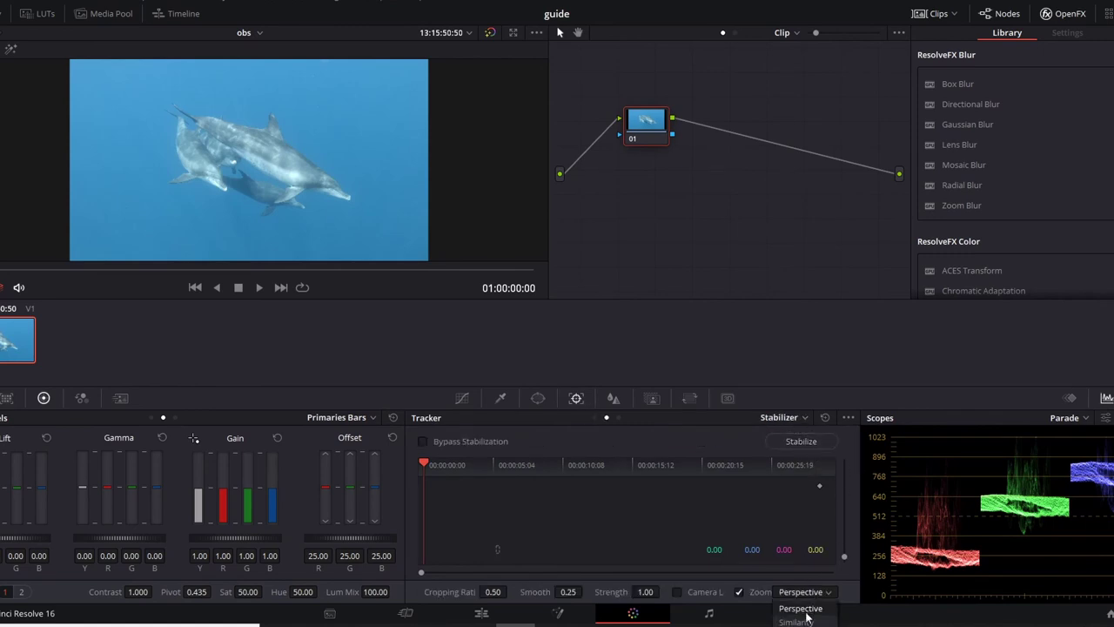
{"action": "left_click", "coordinate": [798, 621]}
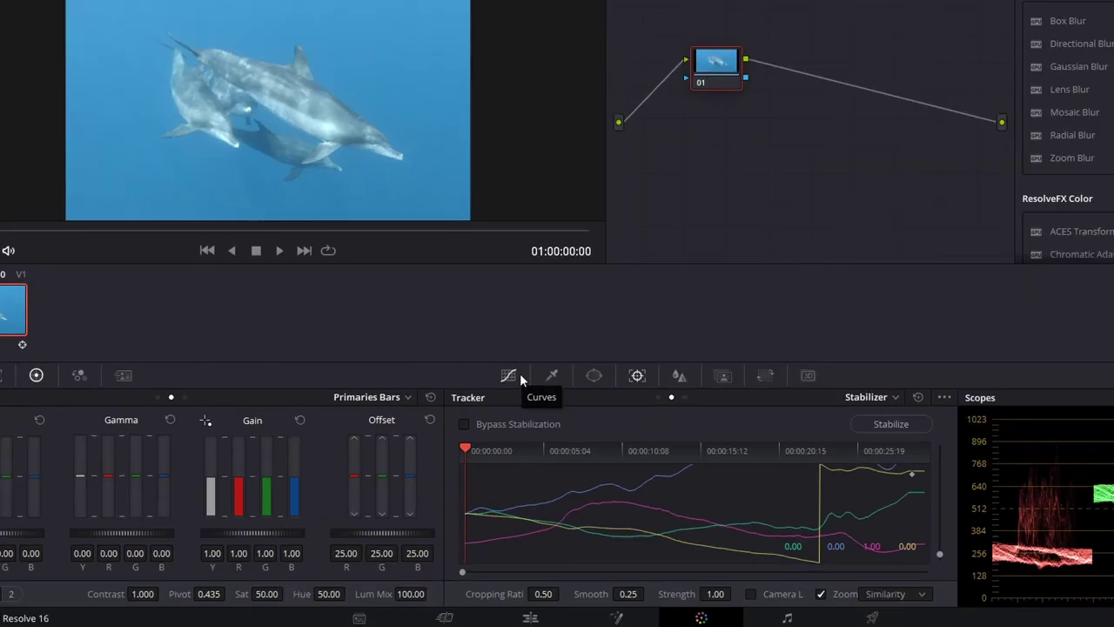
In Curves, pull a shadow point down and push a highlight point up to form an S-curve.
{"action": "left_click", "coordinate": [520, 375]}
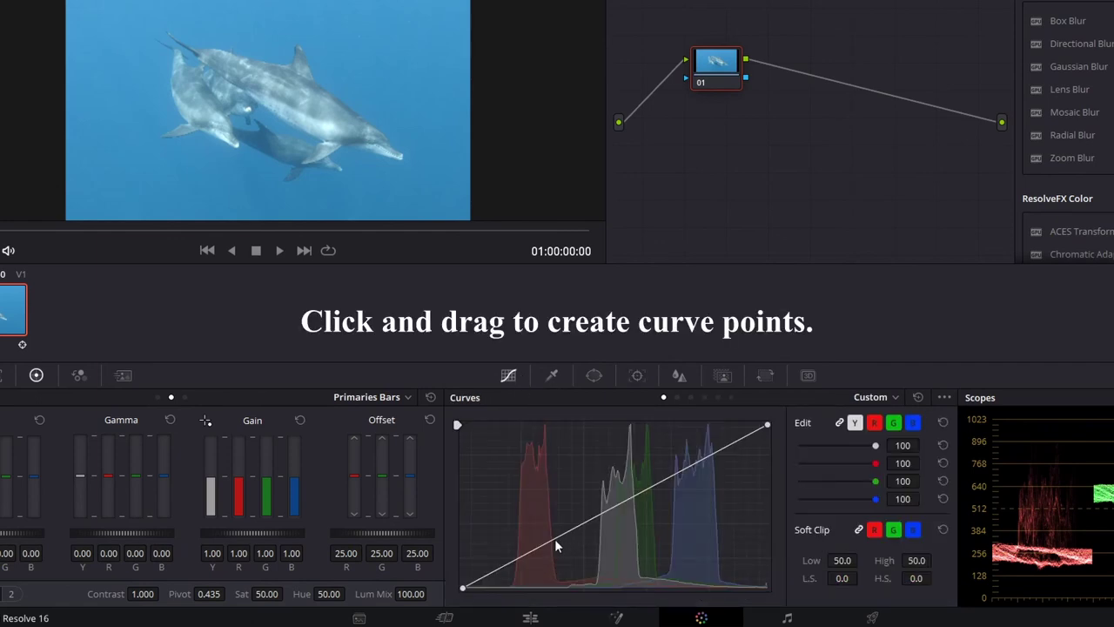
{"action": "left_click_drag", "start_coordinate": [555, 539], "coordinate": [565, 558]}
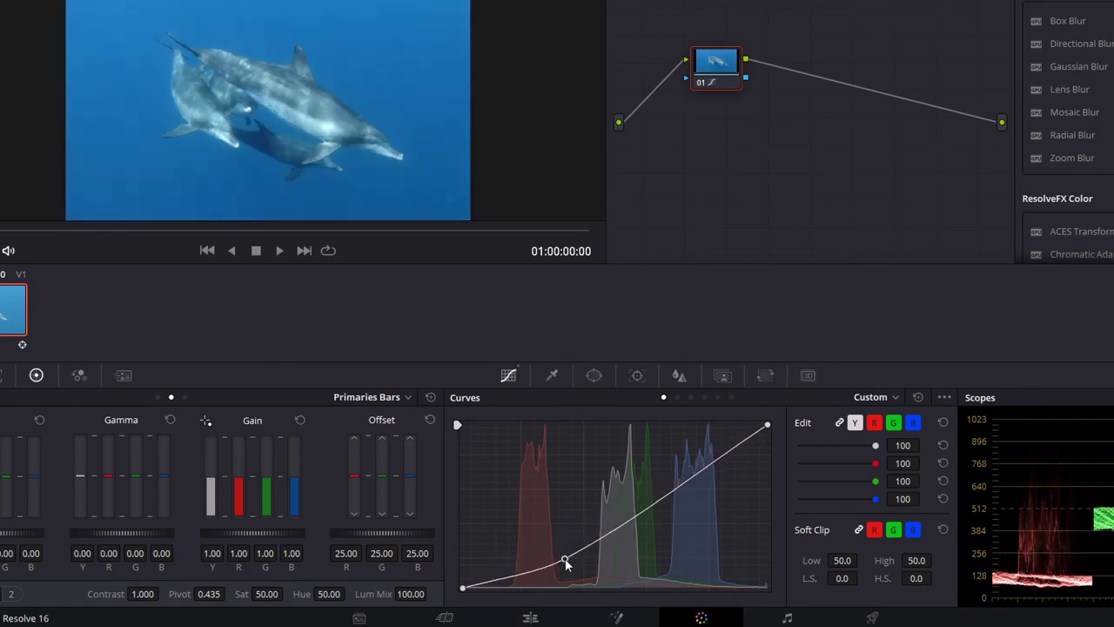
{"action": "left_click", "coordinate": [692, 482]}
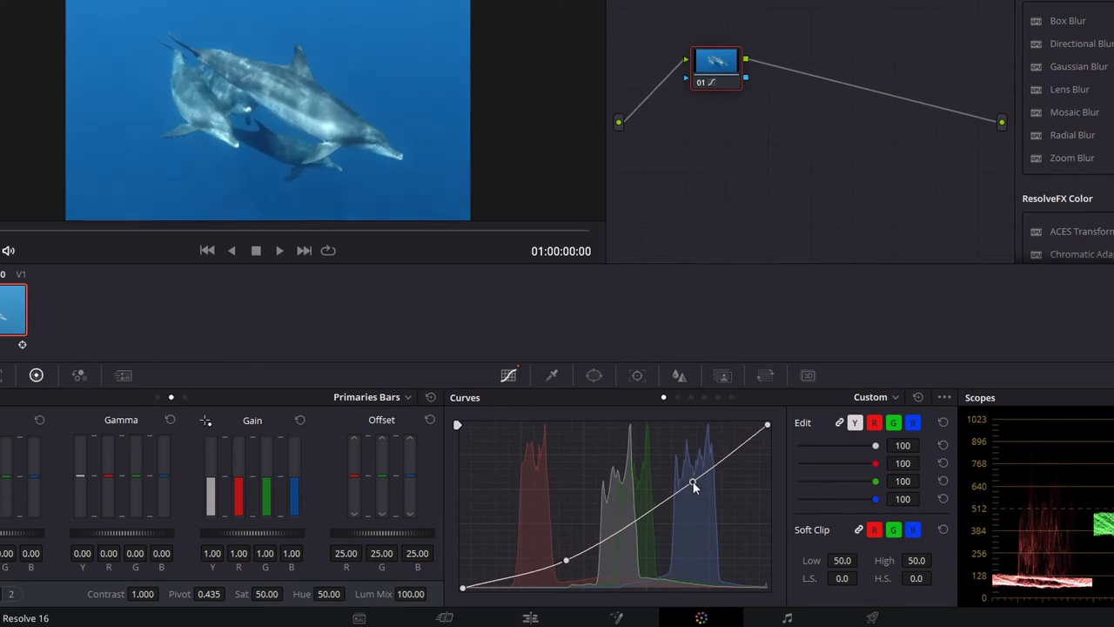
{"action": "left_click_drag", "start_coordinate": [693, 481], "coordinate": [690, 478]}
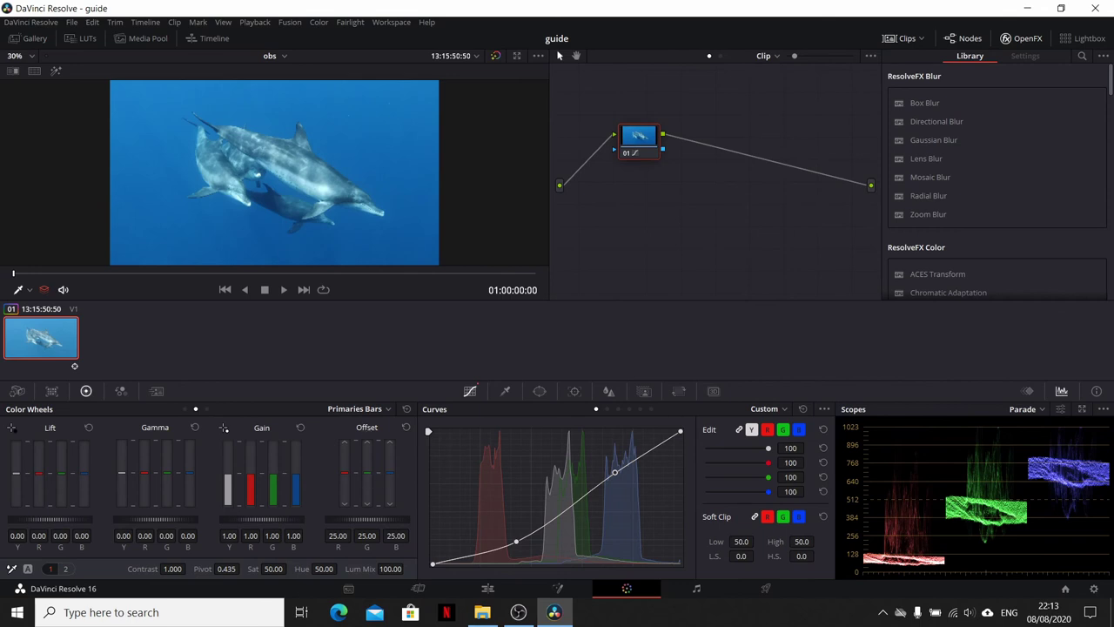
Lower Offset green to 2.60 and blue to -12.80, toggling the grade to compare with the original.
{"action": "left_click_drag", "start_coordinate": [367, 470], "coordinate": [366, 501]}
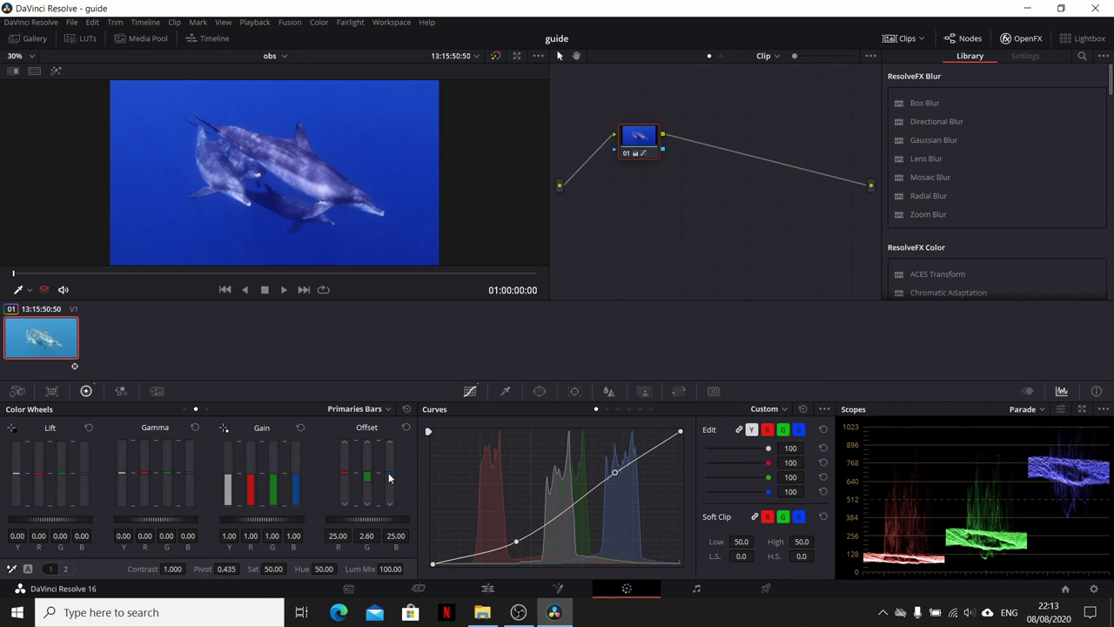
{"action": "left_click_drag", "start_coordinate": [389, 475], "coordinate": [389, 535]}
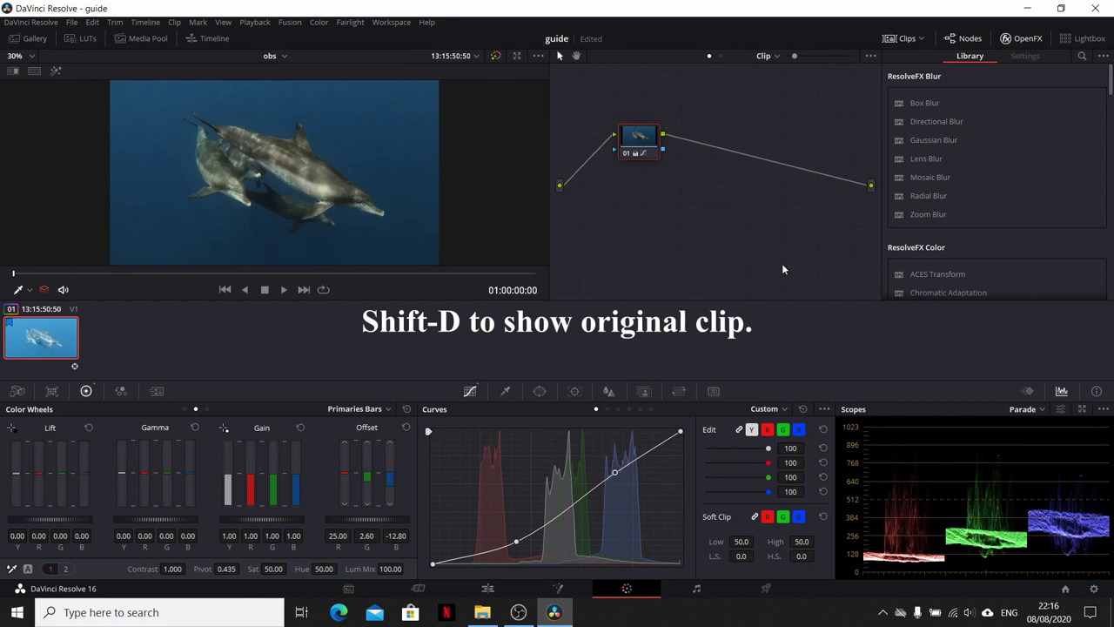
{"action": "key", "text": "shift+d"}
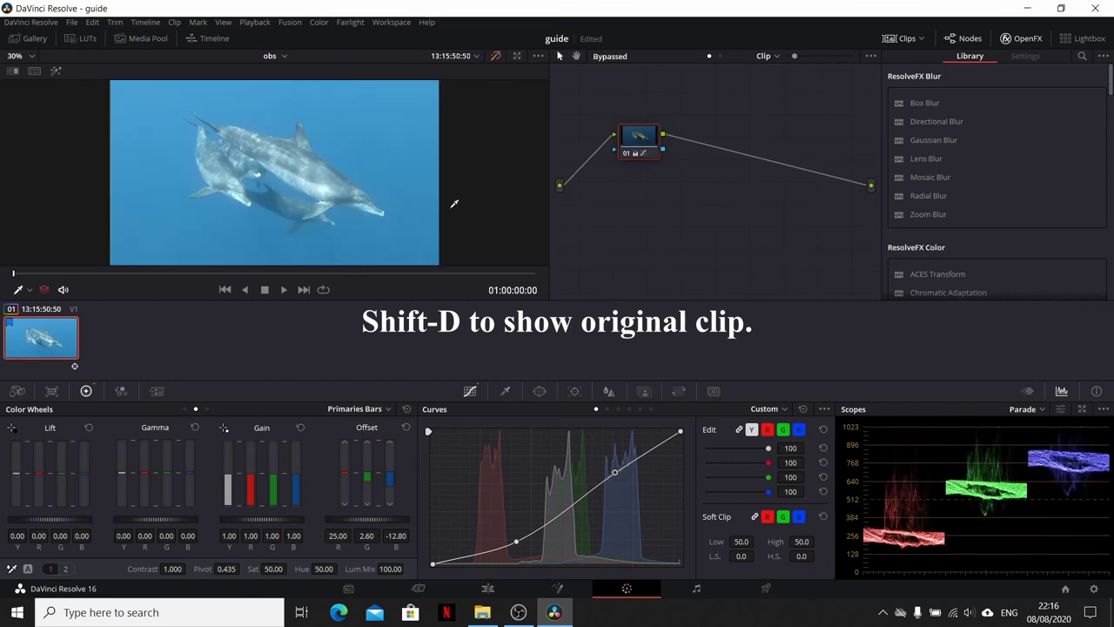
{"action": "key", "text": "shift+d"}
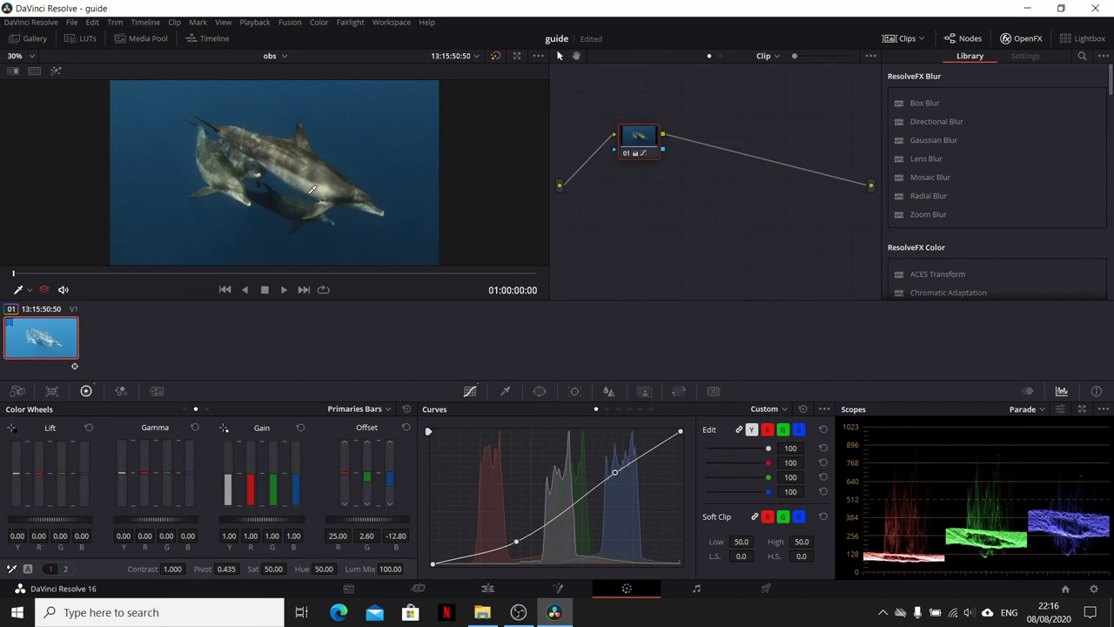
{"action": "key", "text": "shift+d"}
{"action": "key", "text": "shift+d"}
Switch scopes to Waveform, drop Lift Y to -0.10 and raise Gain Y to 1.21.
{"action": "left_click", "coordinate": [1043, 410]}
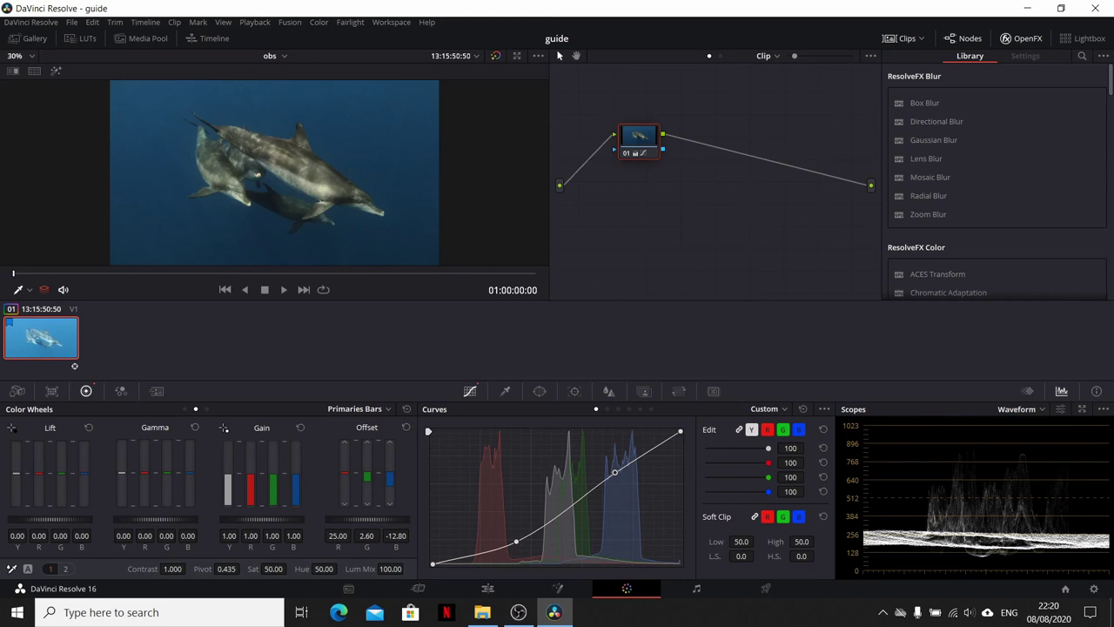
{"action": "left_click_drag", "start_coordinate": [18, 536], "coordinate": [24, 538]}
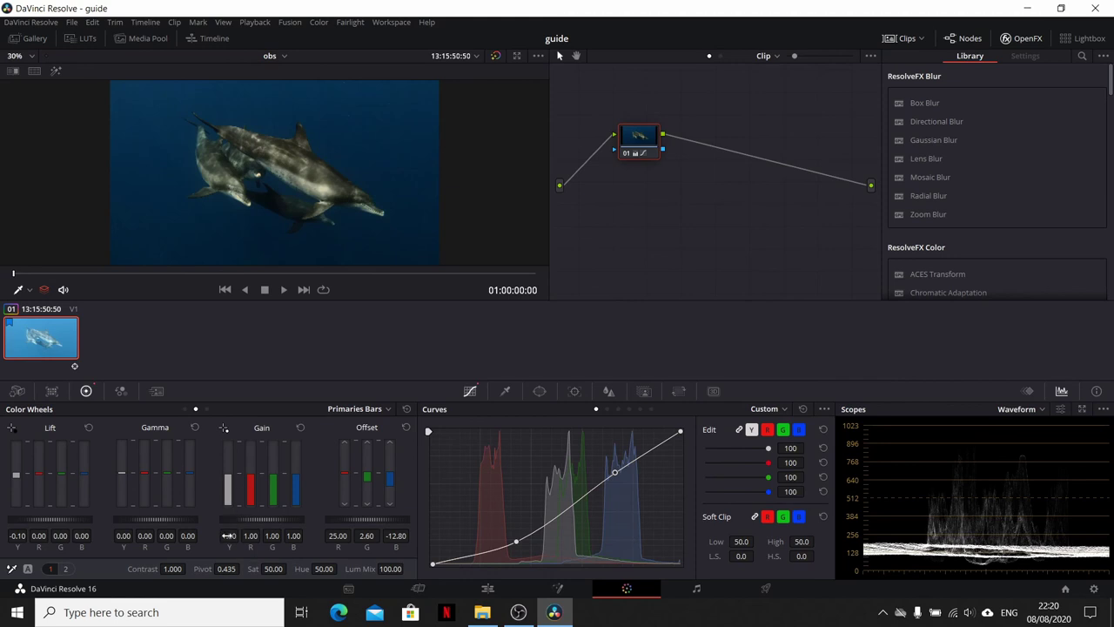
{"action": "mouse_move", "coordinate": [228, 536]}
{"action": "left_mouse_down"}
{"action": "mouse_move", "coordinate": [314, 535]}
{"action": "mouse_move", "coordinate": [233, 538]}
{"action": "left_mouse_up"}
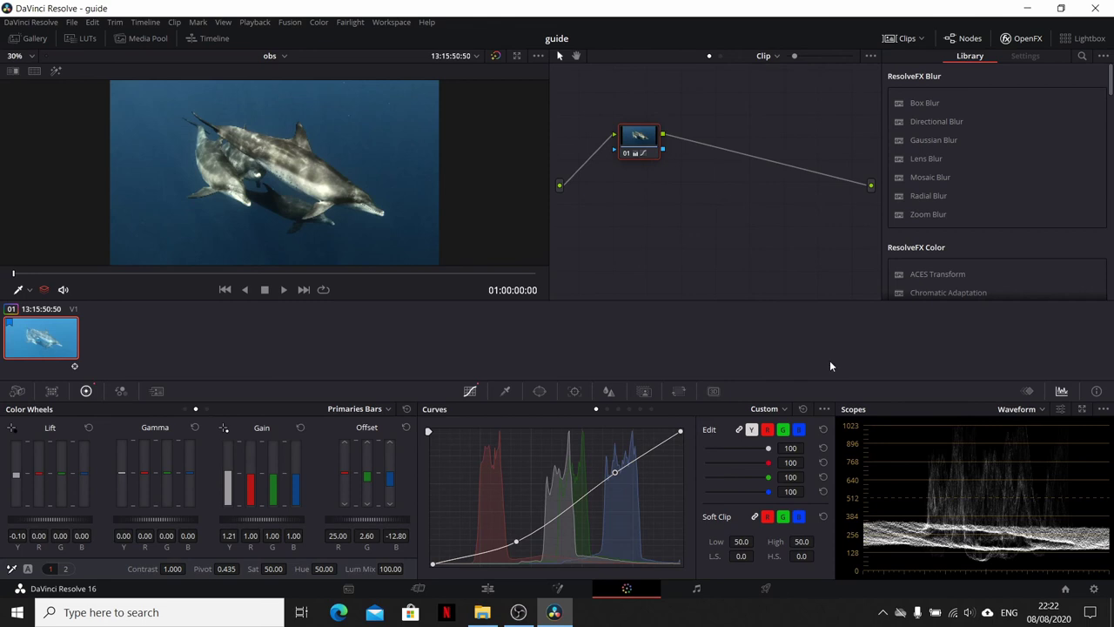
Compare graded and ungraded views, then raise Contrast to 1.124.
{"action": "key", "text": "shift+d"}
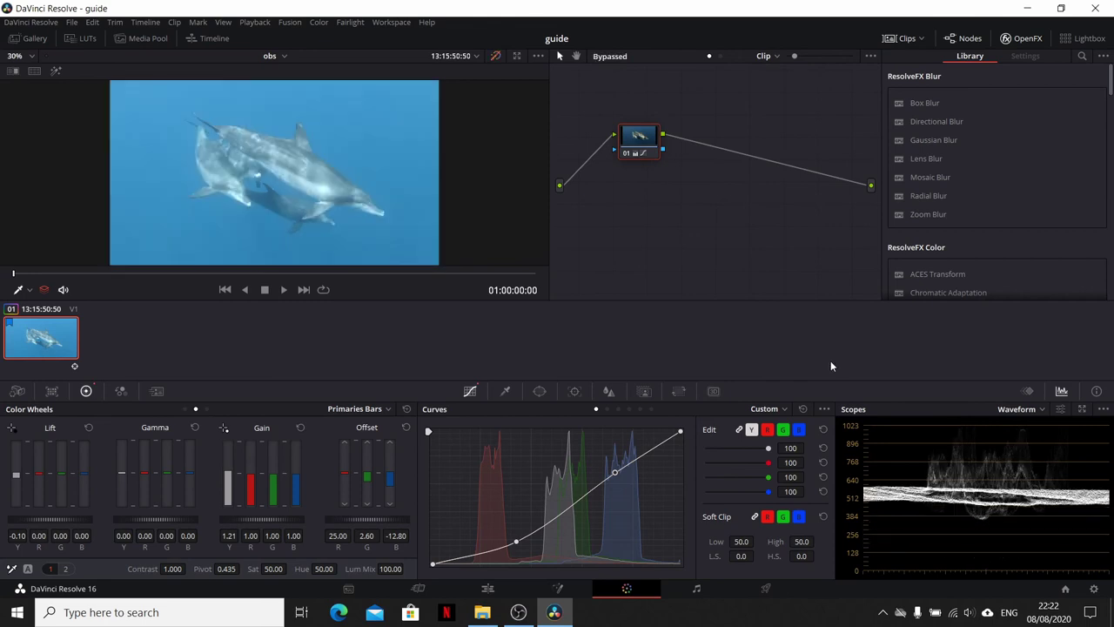
{"action": "key", "text": "shift+d"}
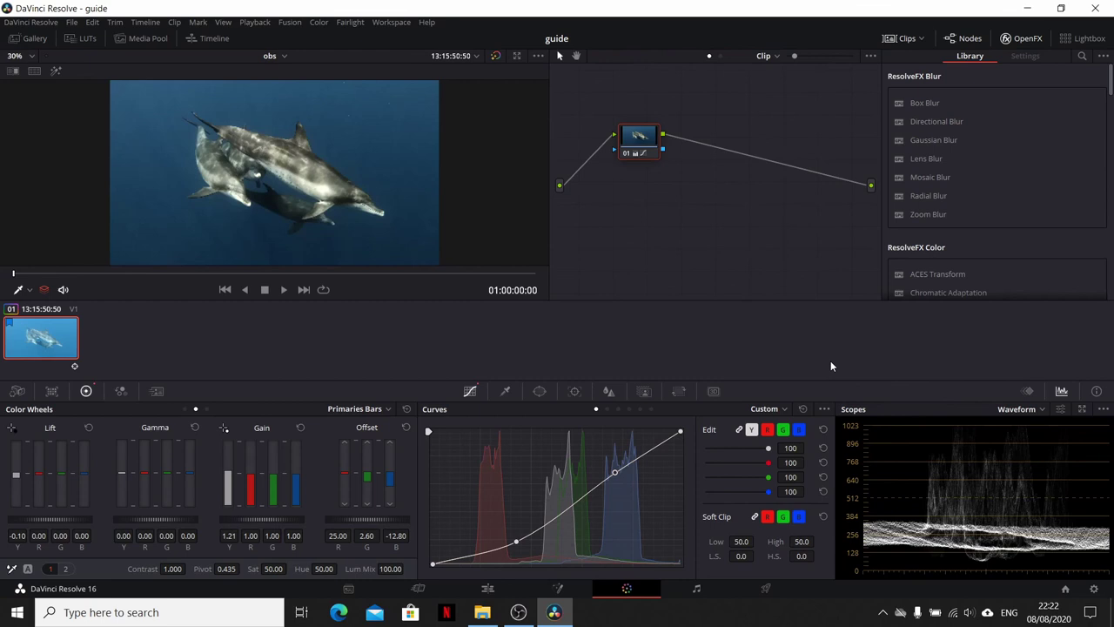
{"action": "key", "text": "shift+d"}
{"action": "key", "text": "shift+d"}
{"action": "left_click_drag", "start_coordinate": [172, 568], "coordinate": [189, 569]}
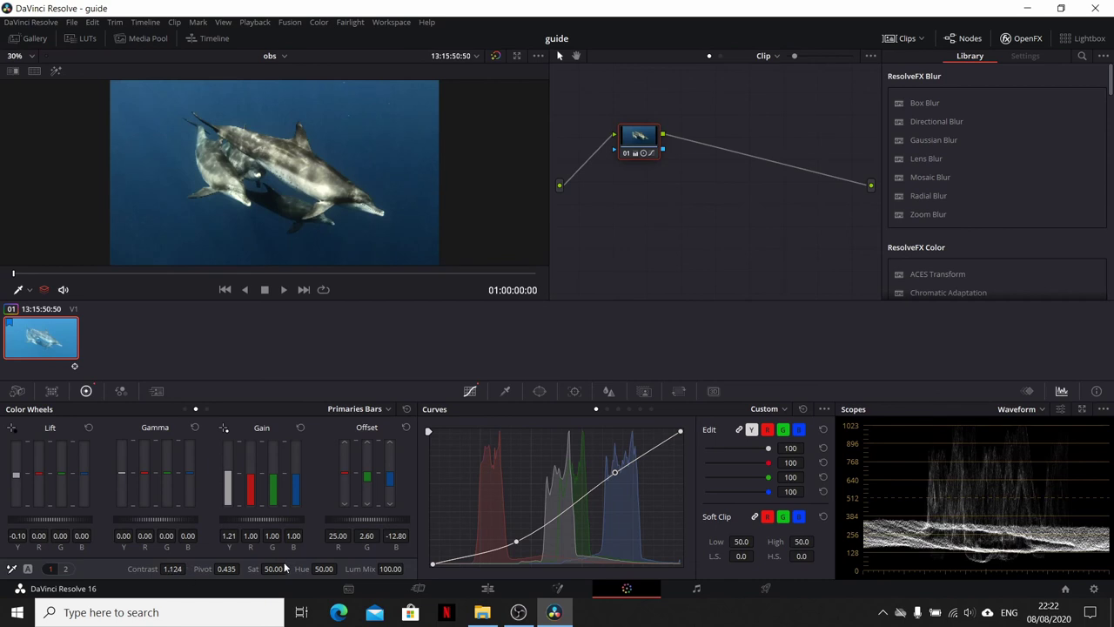
On adjustments page 2, set midtone detail 26.50, shadows -5.50 and highlights 10.00.
{"action": "left_click", "coordinate": [70, 569]}
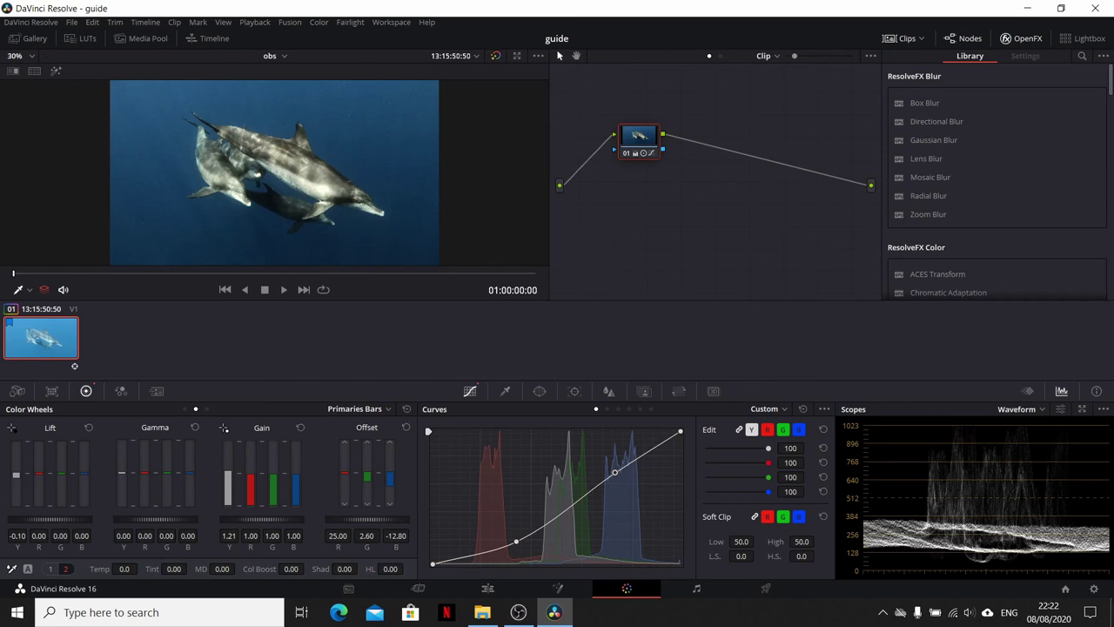
{"action": "left_click_drag", "start_coordinate": [222, 569], "coordinate": [242, 569]}
{"action": "left_click_drag", "start_coordinate": [388, 569], "coordinate": [360, 568]}
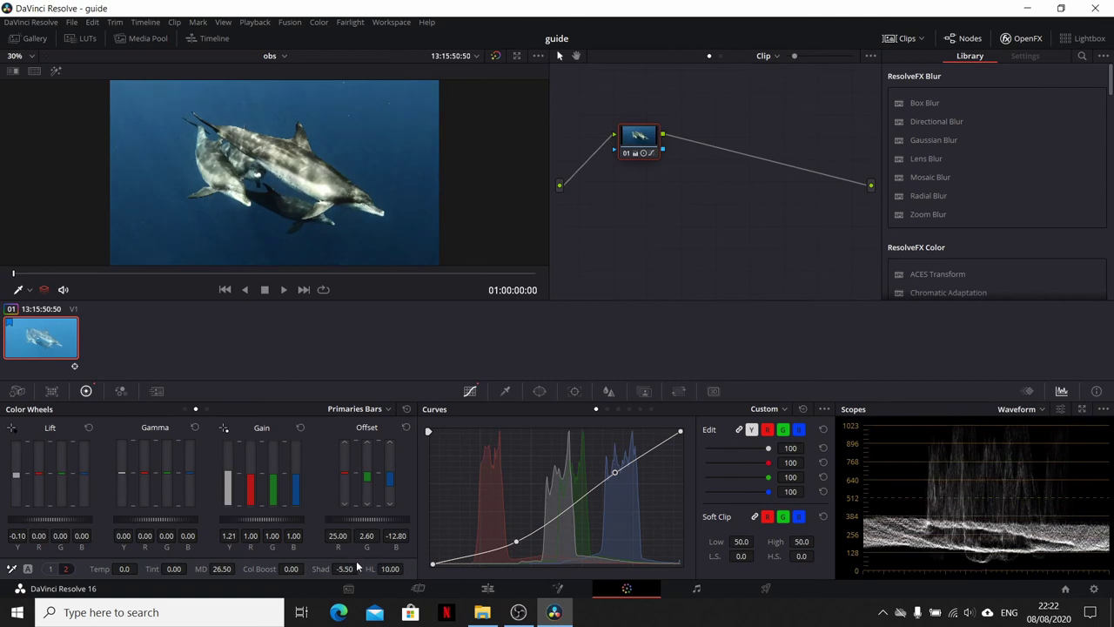